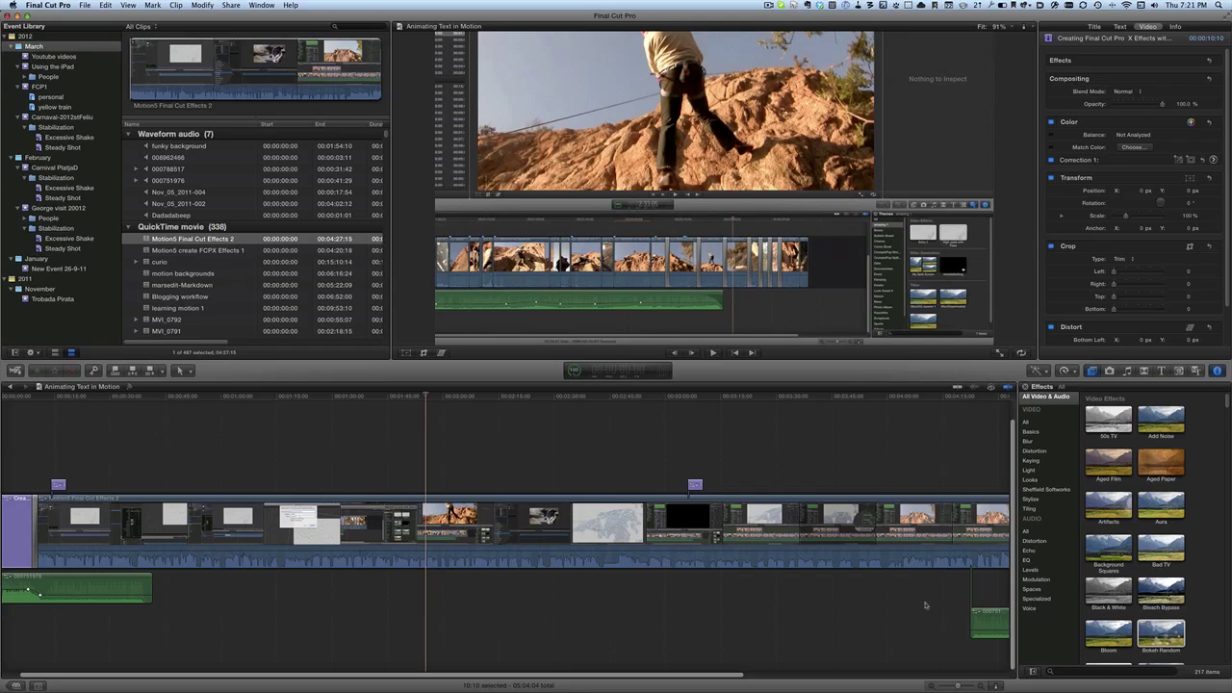
Step: Select the Bokeh Random thumbnail in the Effects browser to preview it in the viewer
{"action": "left_click", "coordinate": [1167, 633]}
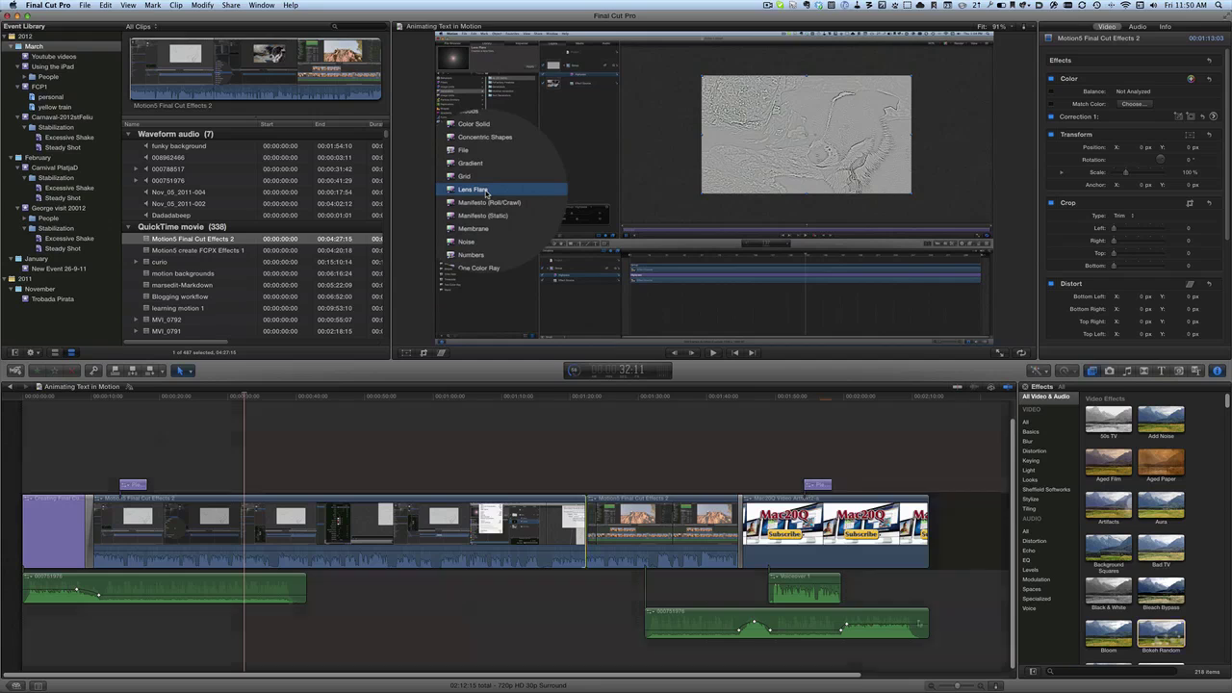
Step: Drop Bokeh Random onto the selected Motion5 Final Cut Effects 2 clip in the timeline
{"action": "left_click", "coordinate": [647, 527]}
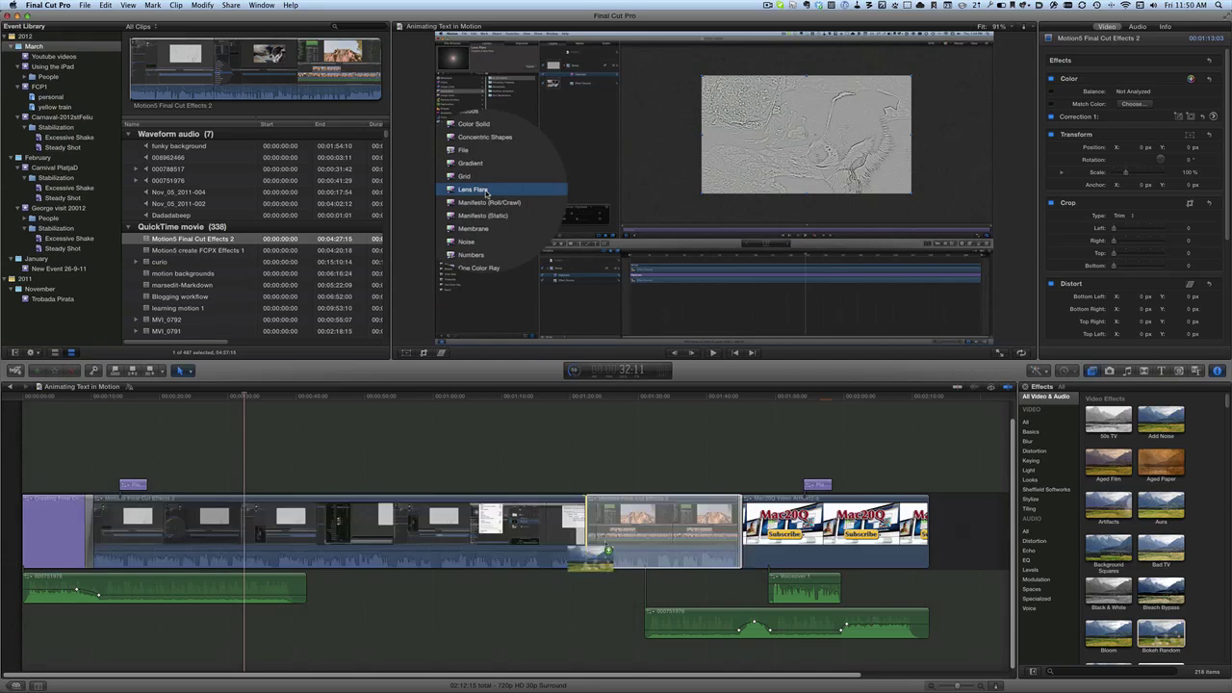
{"action": "left_click_drag", "start_coordinate": [647, 527], "coordinate": [647, 527]}
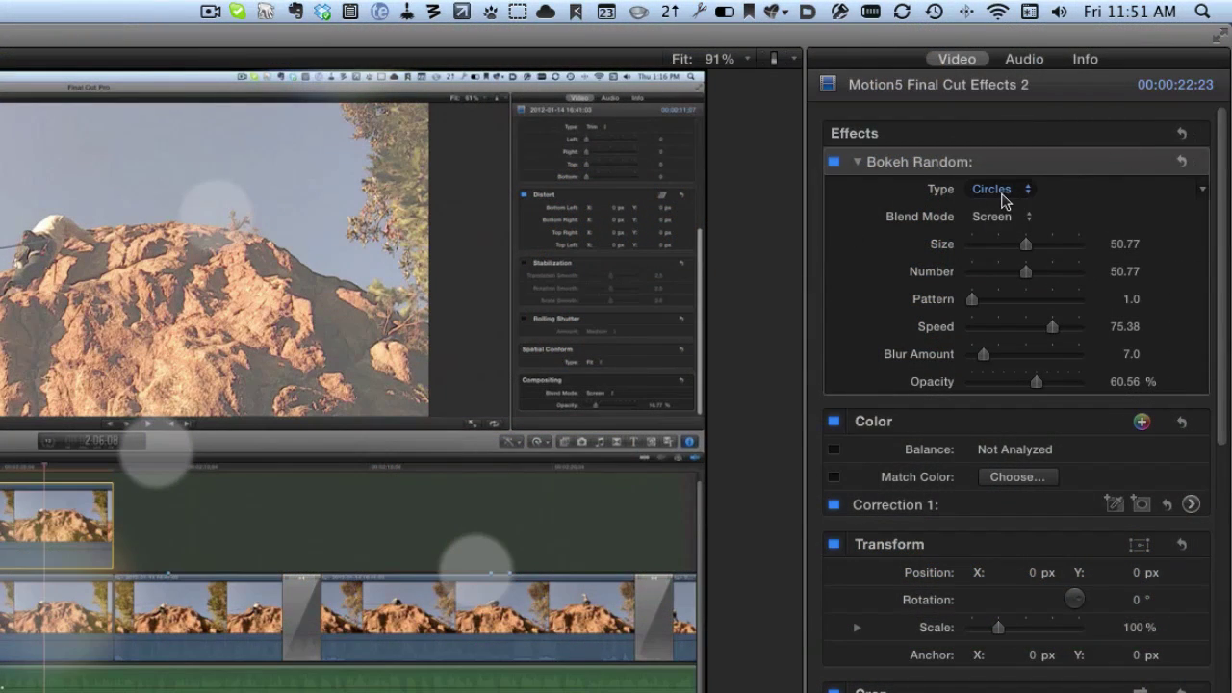
Step: Set Bokeh Random to Hexagons: size 30.88, number 70.1, pattern 3.96, speed 40.69, blur 26.0, opacity 70.1%
{"action": "left_click", "coordinate": [1010, 195]}
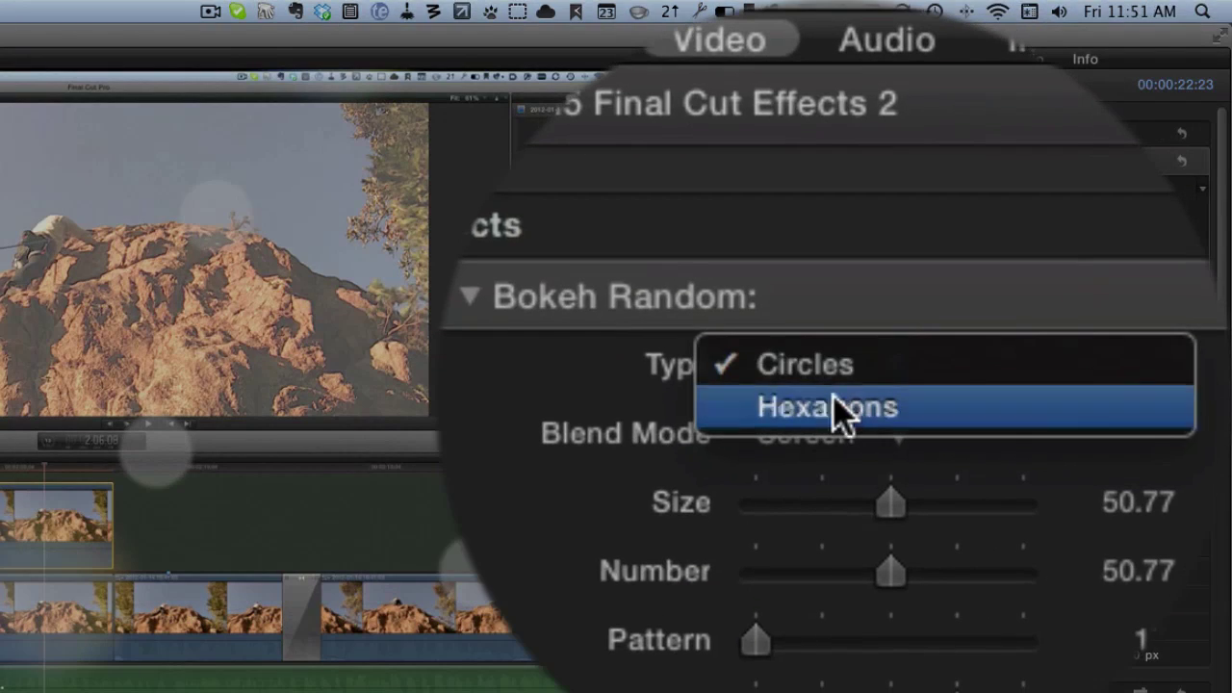
{"action": "left_click", "coordinate": [835, 410]}
{"action": "left_click_drag", "start_coordinate": [890, 501], "coordinate": [833, 501]}
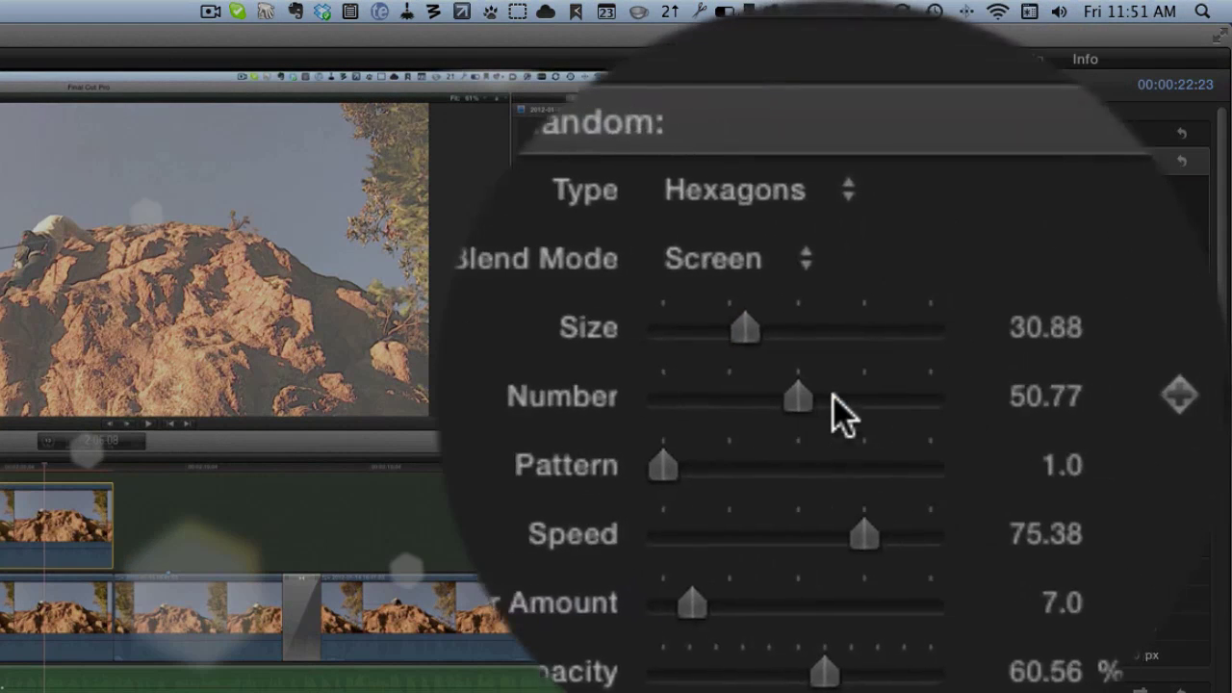
{"action": "left_click_drag", "start_coordinate": [832, 395], "coordinate": [850, 396]}
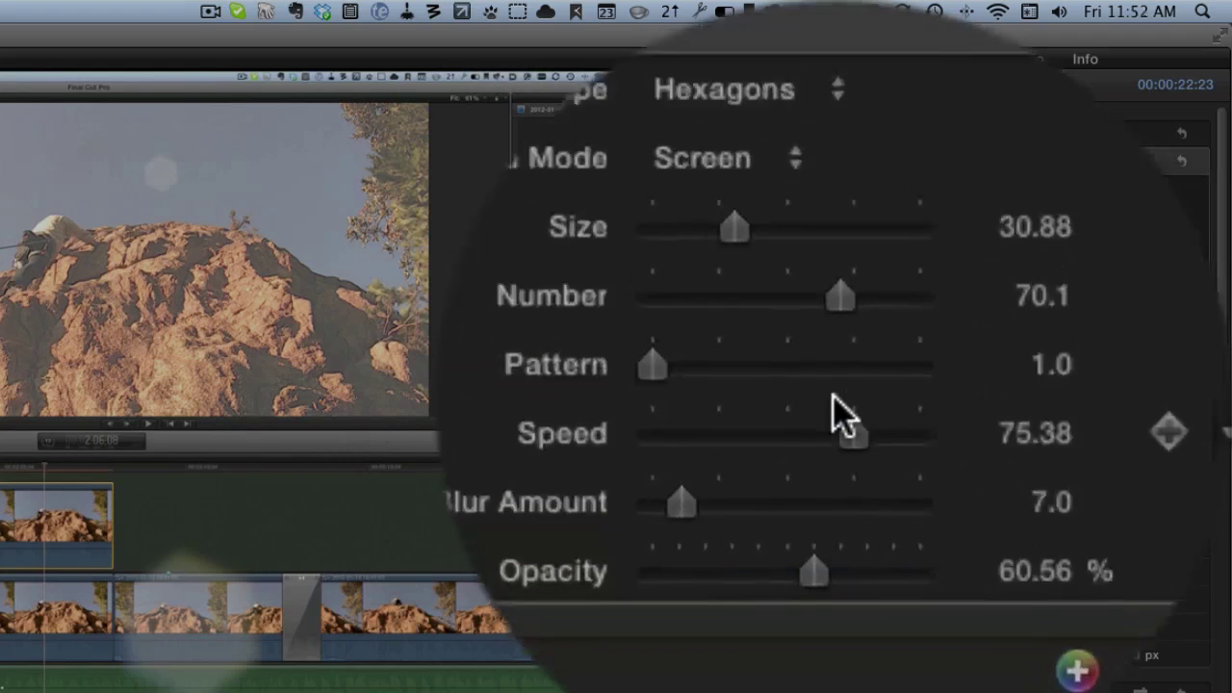
{"action": "left_click", "coordinate": [832, 394]}
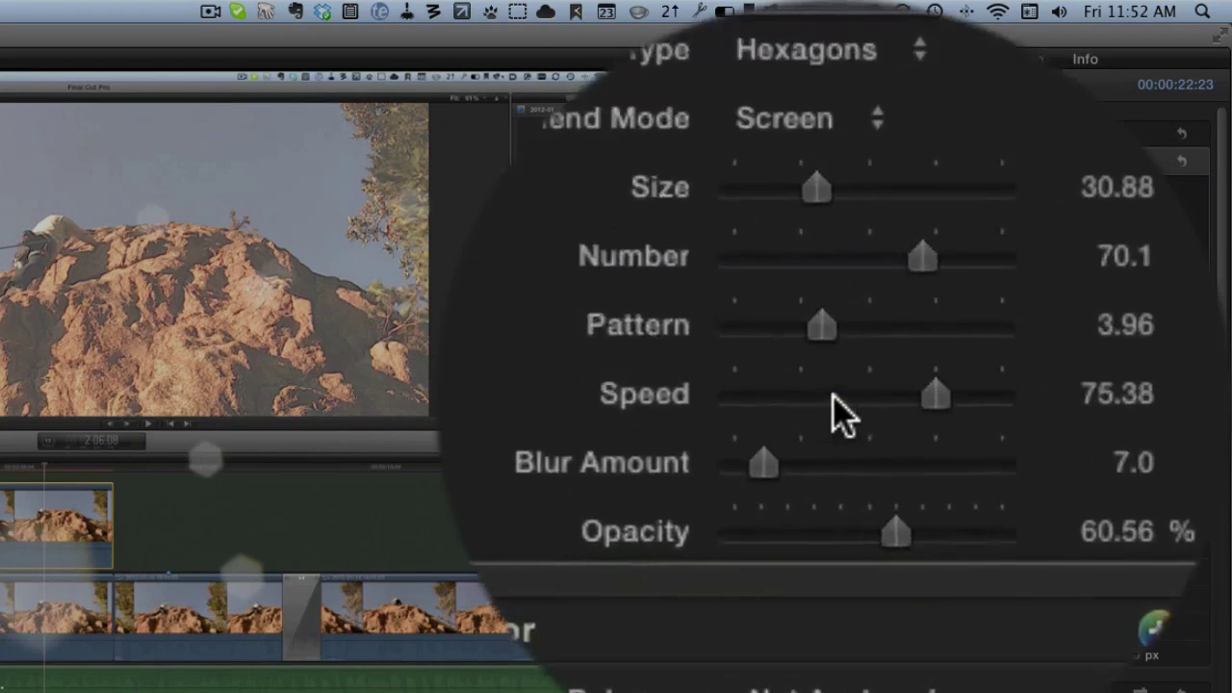
{"action": "left_click", "coordinate": [832, 395]}
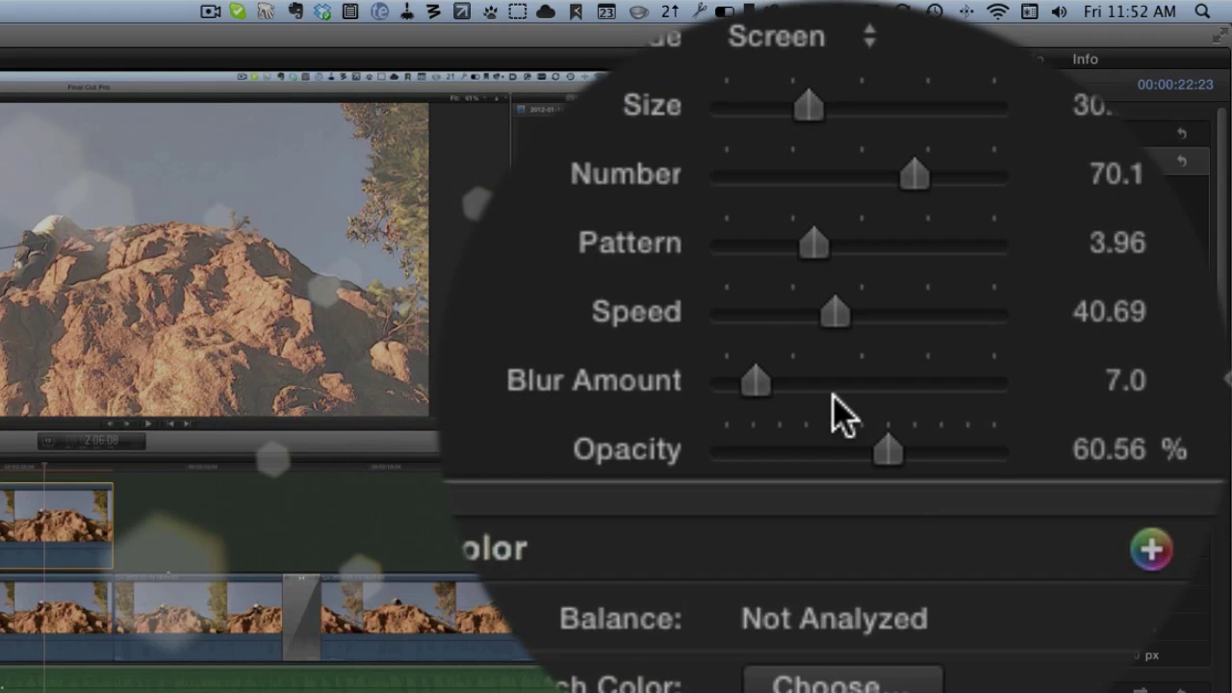
{"action": "left_click", "coordinate": [832, 395]}
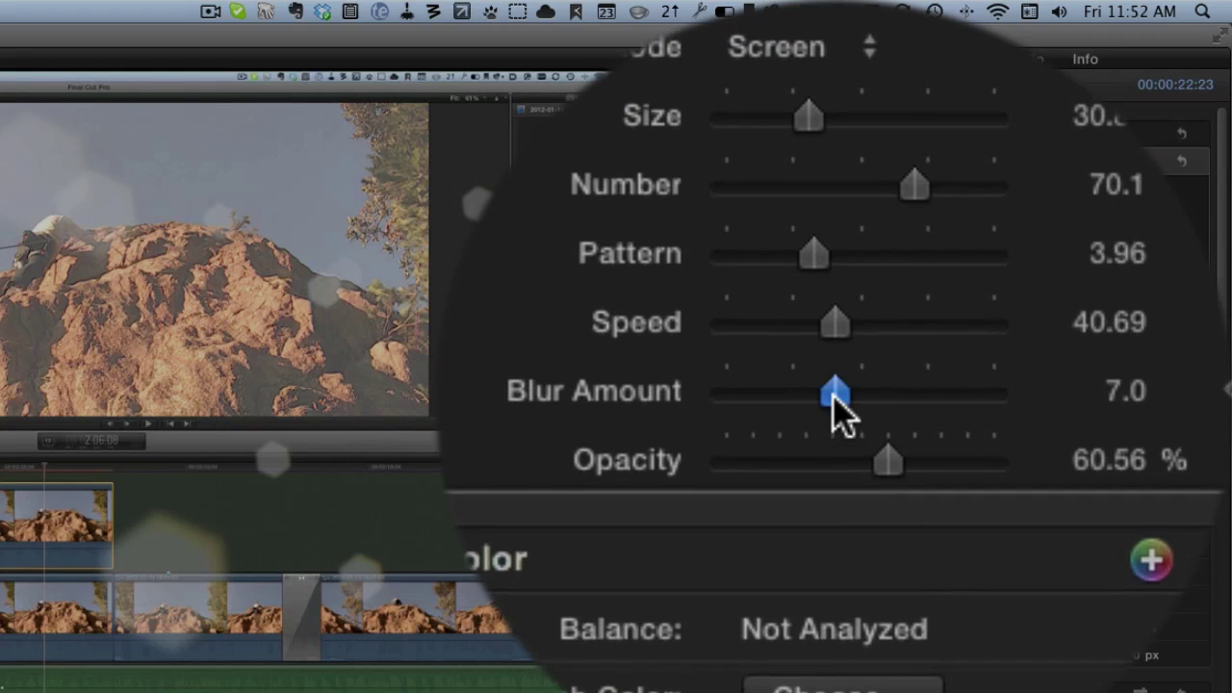
{"action": "left_click", "coordinate": [832, 395]}
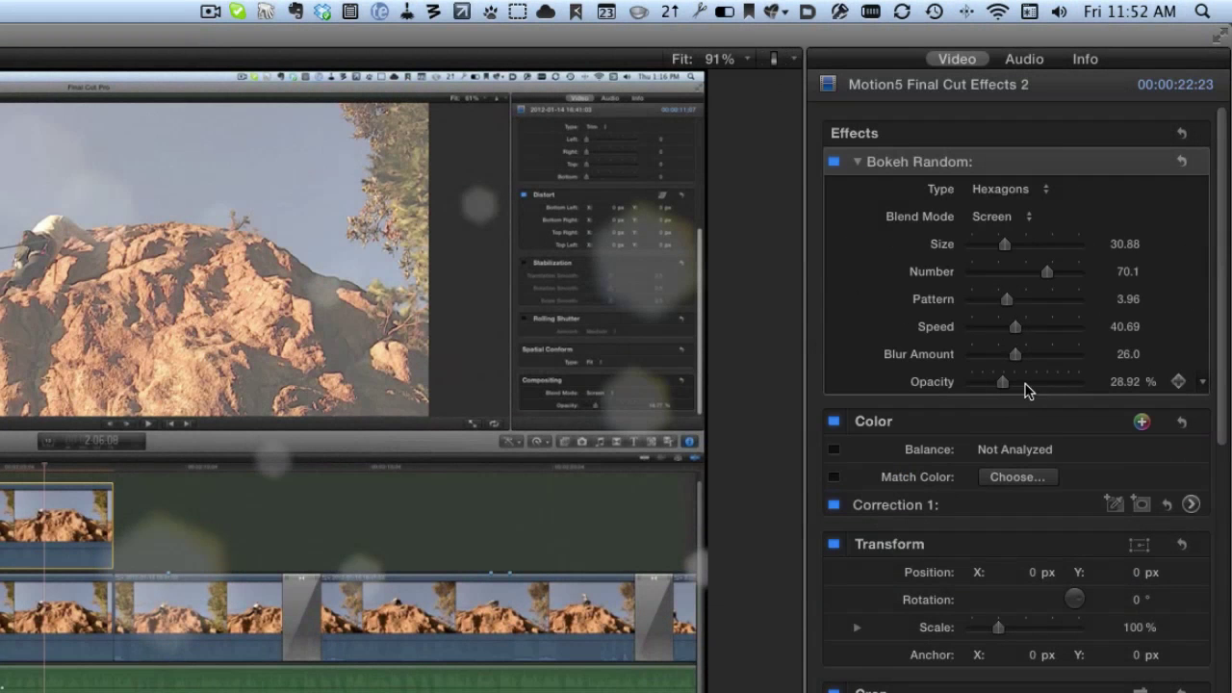
{"action": "left_click", "coordinate": [1046, 382]}
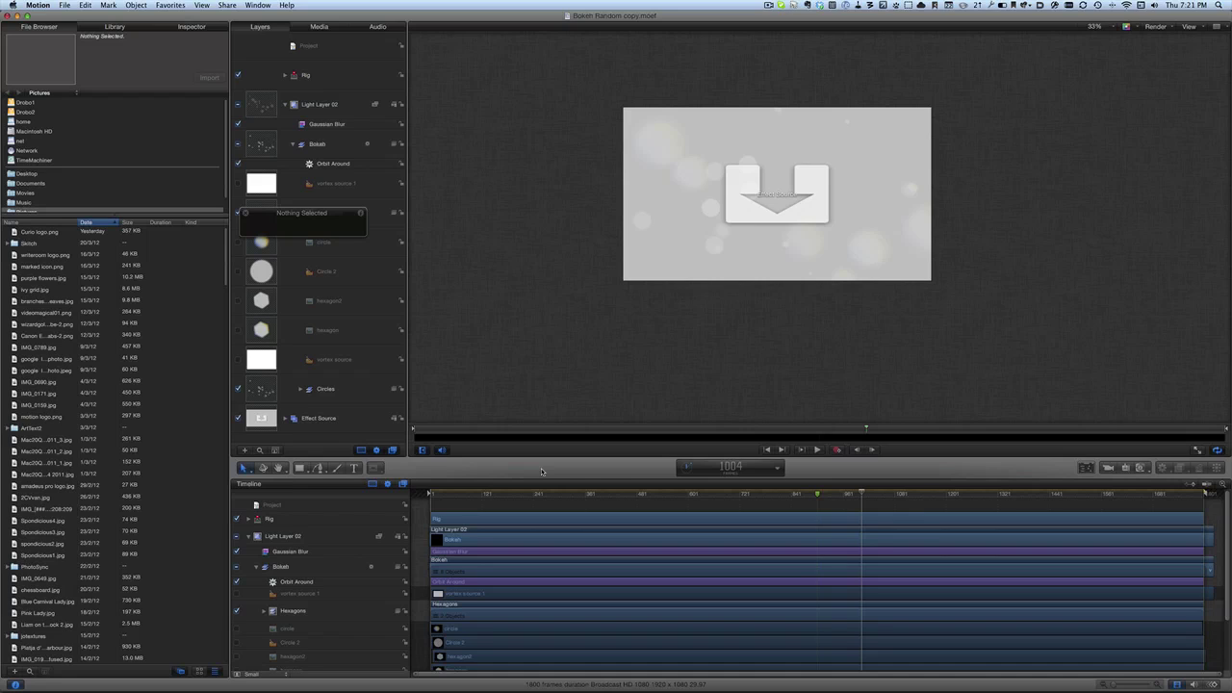
{"action": "left_click_drag", "start_coordinate": [291, 212], "coordinate": [471, 313]}
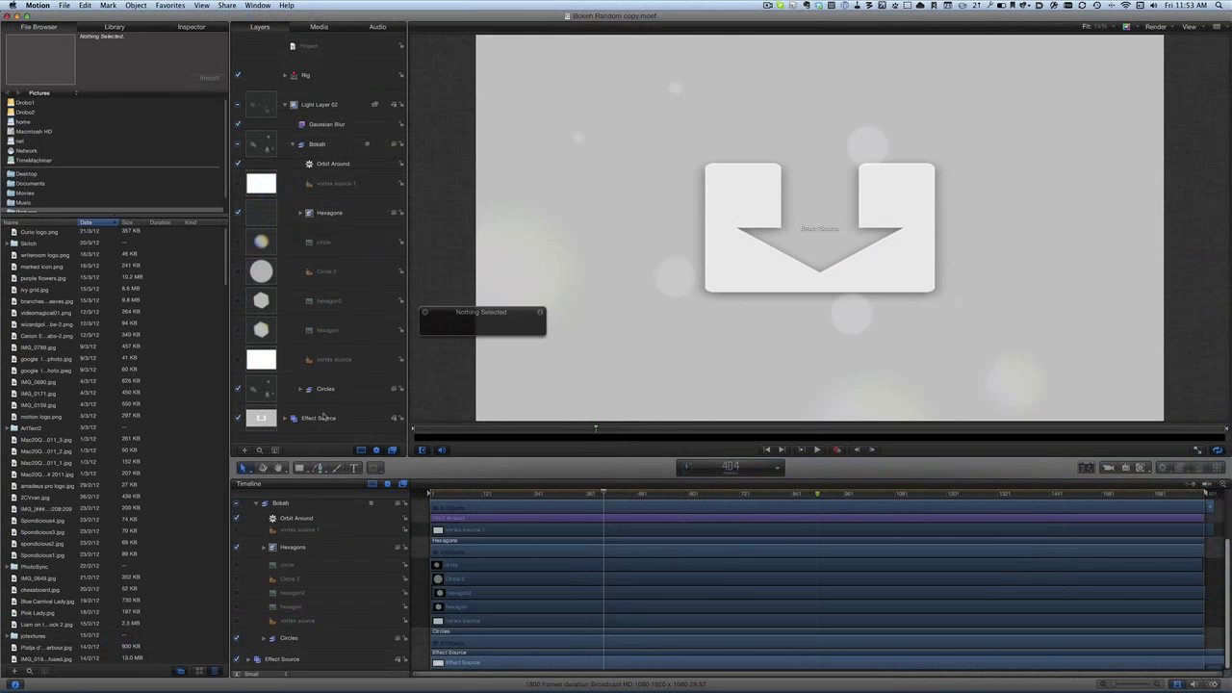
{"action": "key", "text": "super+Tab"}
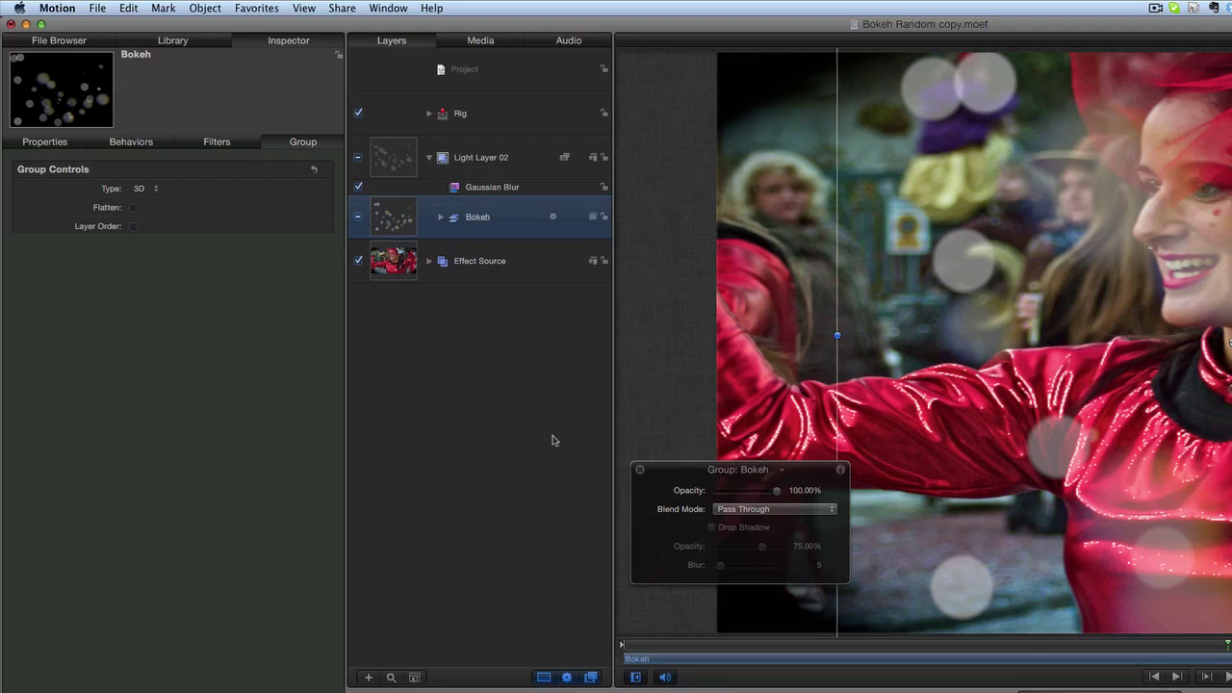
Step: Check the Project's published parameters, then select and expand the Bokeh group in the Layers list
{"action": "left_click", "coordinate": [498, 73]}
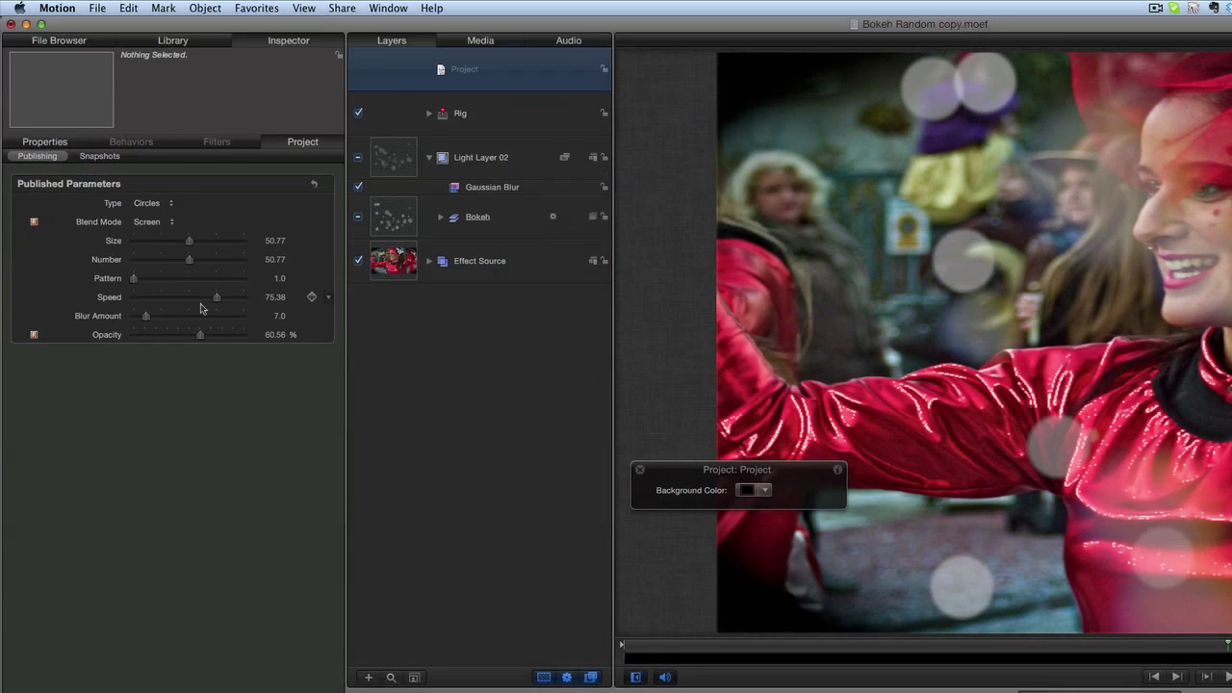
{"action": "left_click", "coordinate": [501, 227]}
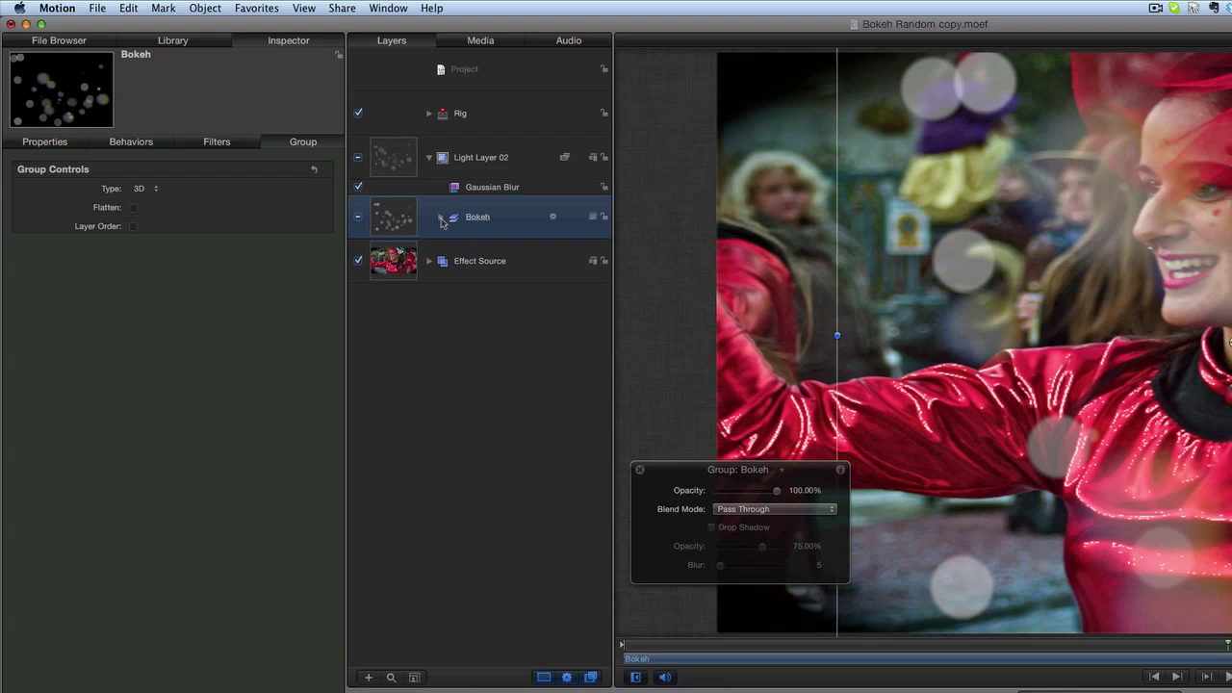
{"action": "left_click", "coordinate": [442, 220]}
{"action": "scroll", "coordinate": [481, 337], "scroll_direction": "down", "scroll_amount": 2}
{"action": "key", "text": "Down"}
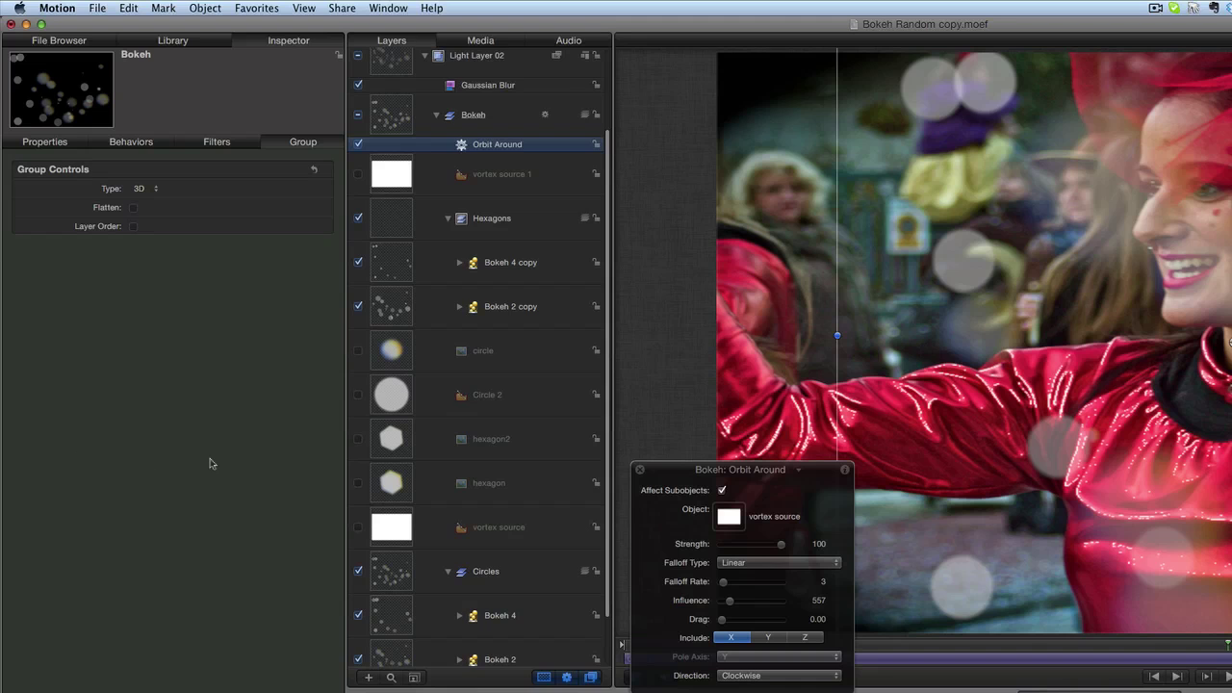
Step: Set the Bokeh 4 emitter's Color Mode to Colorize with a pale yellow Color
{"action": "left_click", "coordinate": [531, 627]}
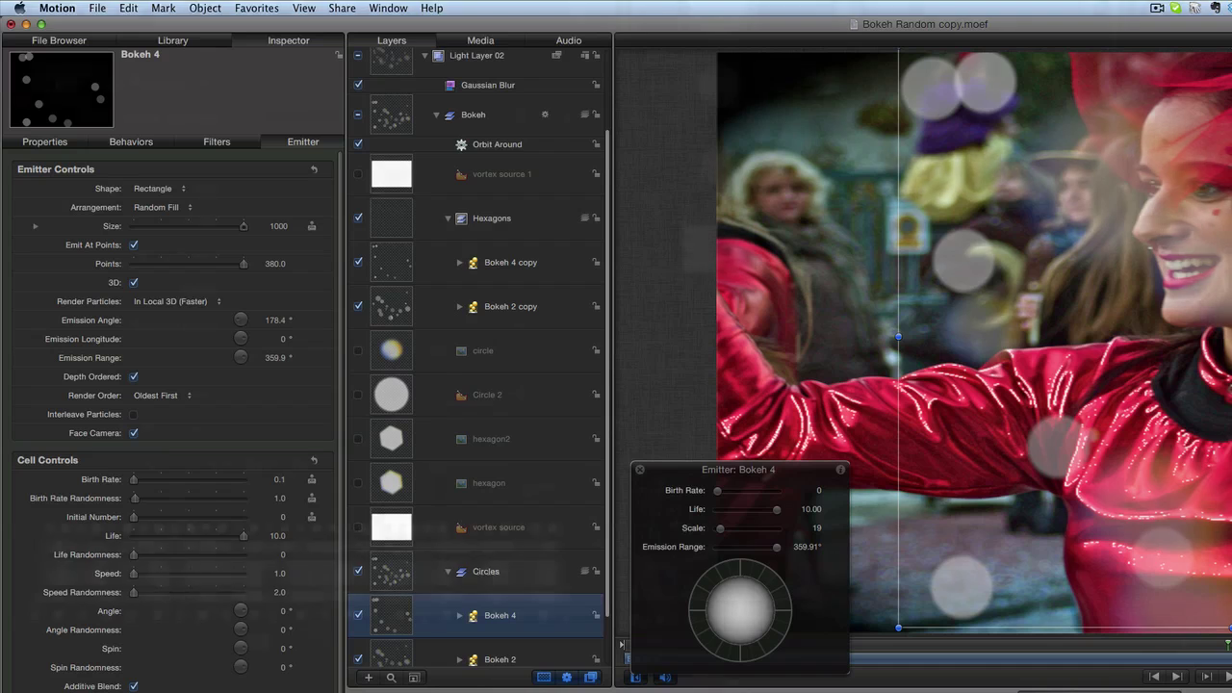
{"action": "scroll", "coordinate": [173, 578], "scroll_direction": "down", "scroll_amount": 3}
{"action": "left_click", "coordinate": [154, 644]}
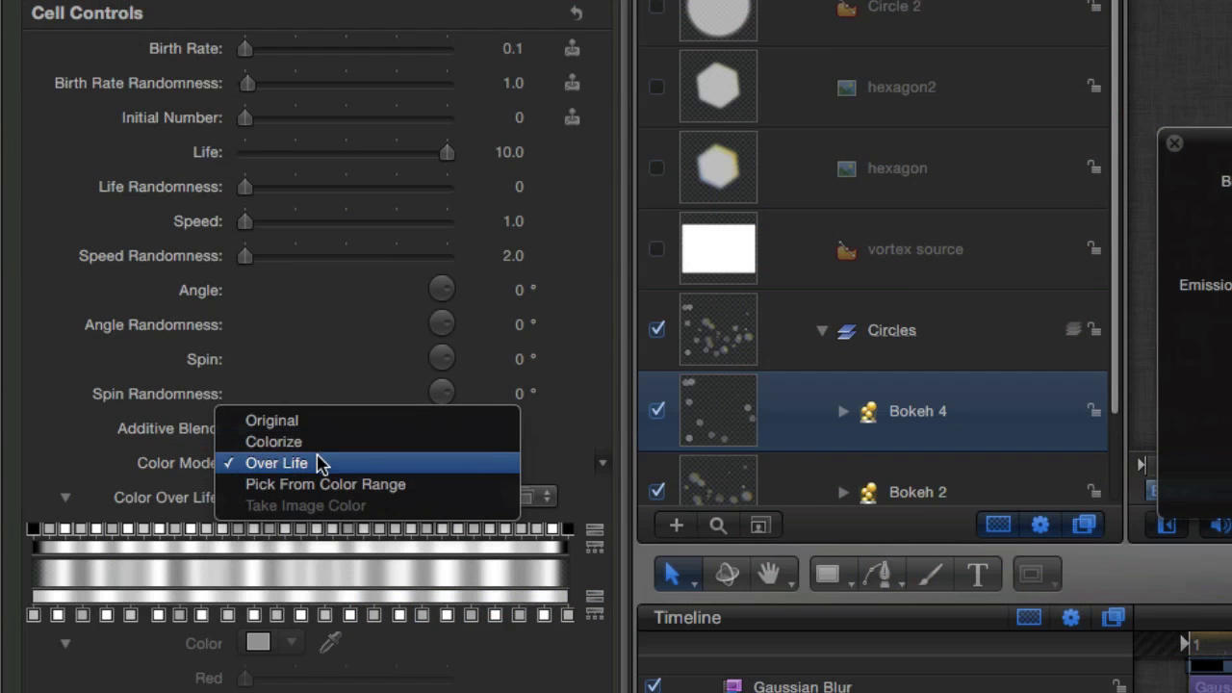
{"action": "left_click", "coordinate": [320, 452]}
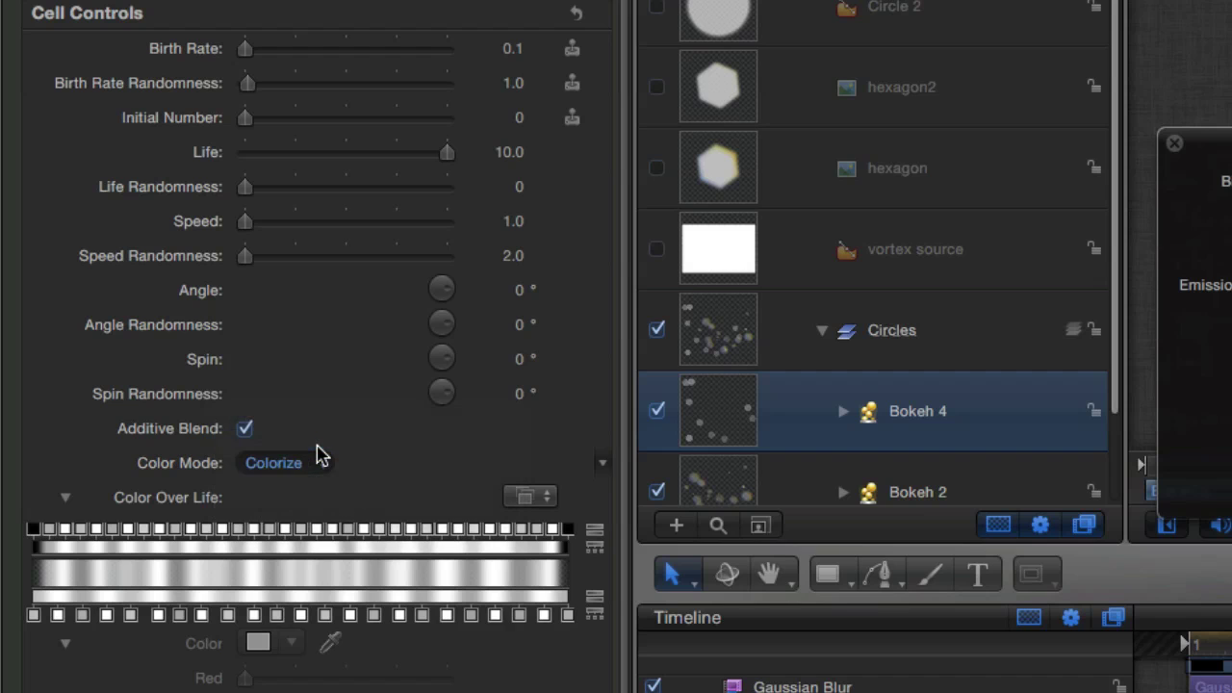
{"action": "scroll", "coordinate": [317, 452], "scroll_direction": "up", "scroll_amount": 3}
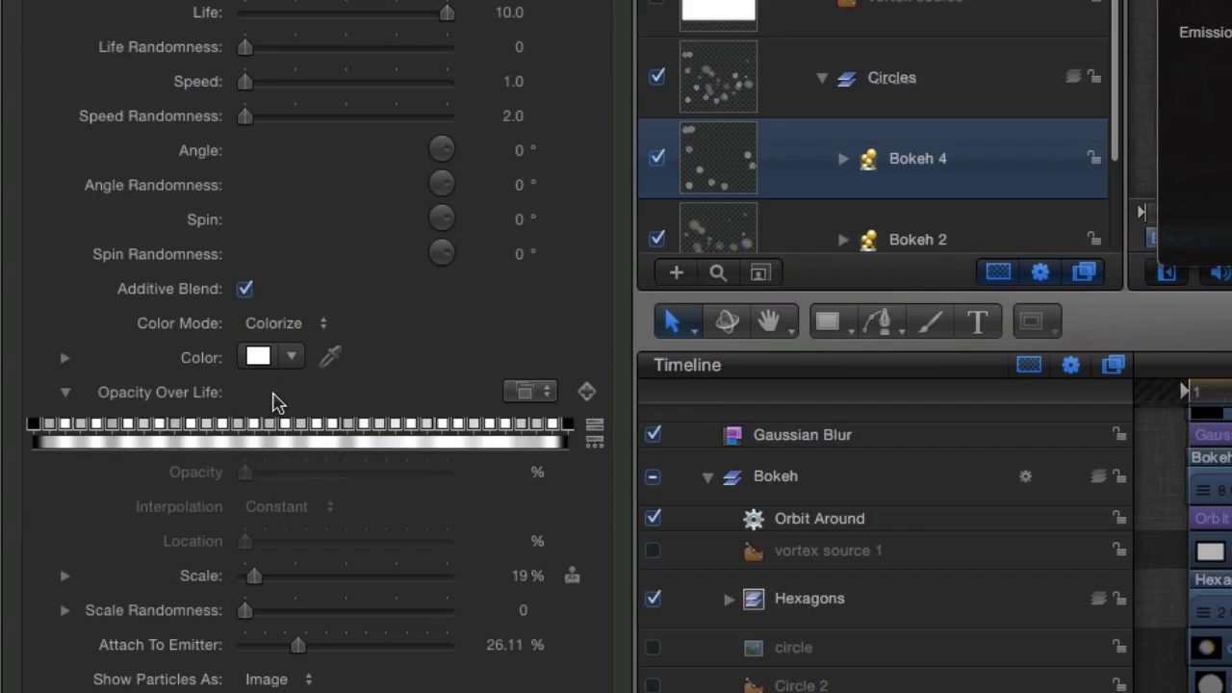
{"action": "left_click", "coordinate": [291, 358]}
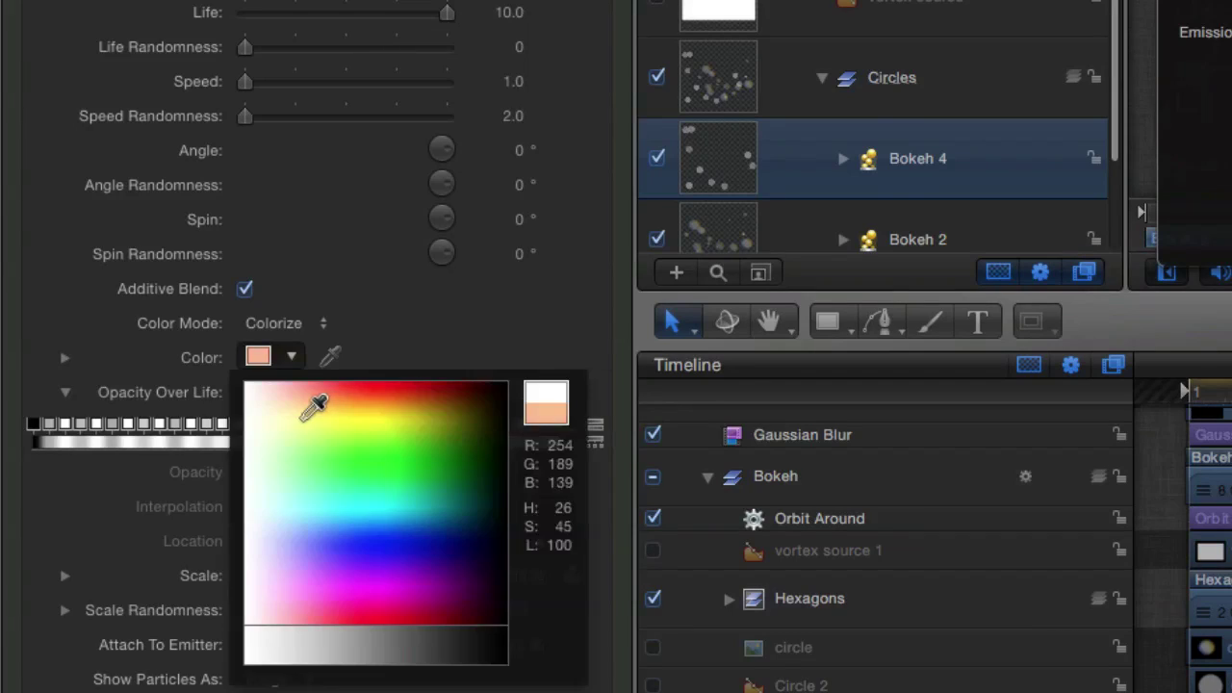
{"action": "left_click", "coordinate": [304, 423]}
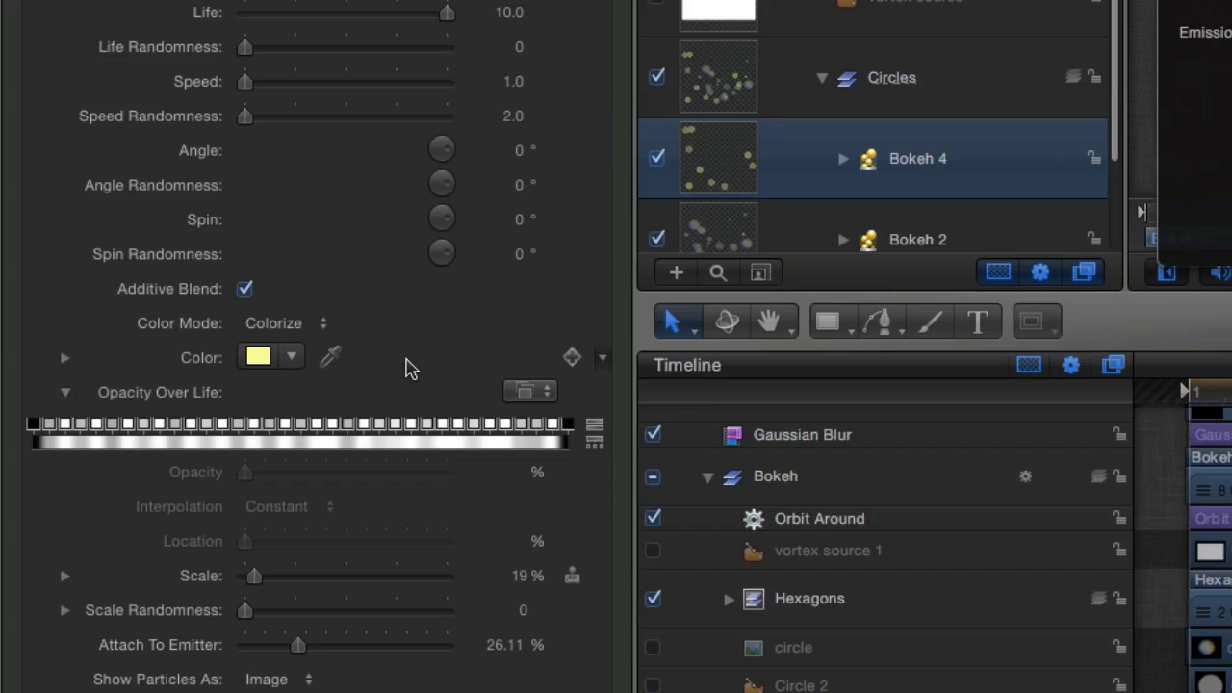
{"action": "left_click", "coordinate": [602, 358]}
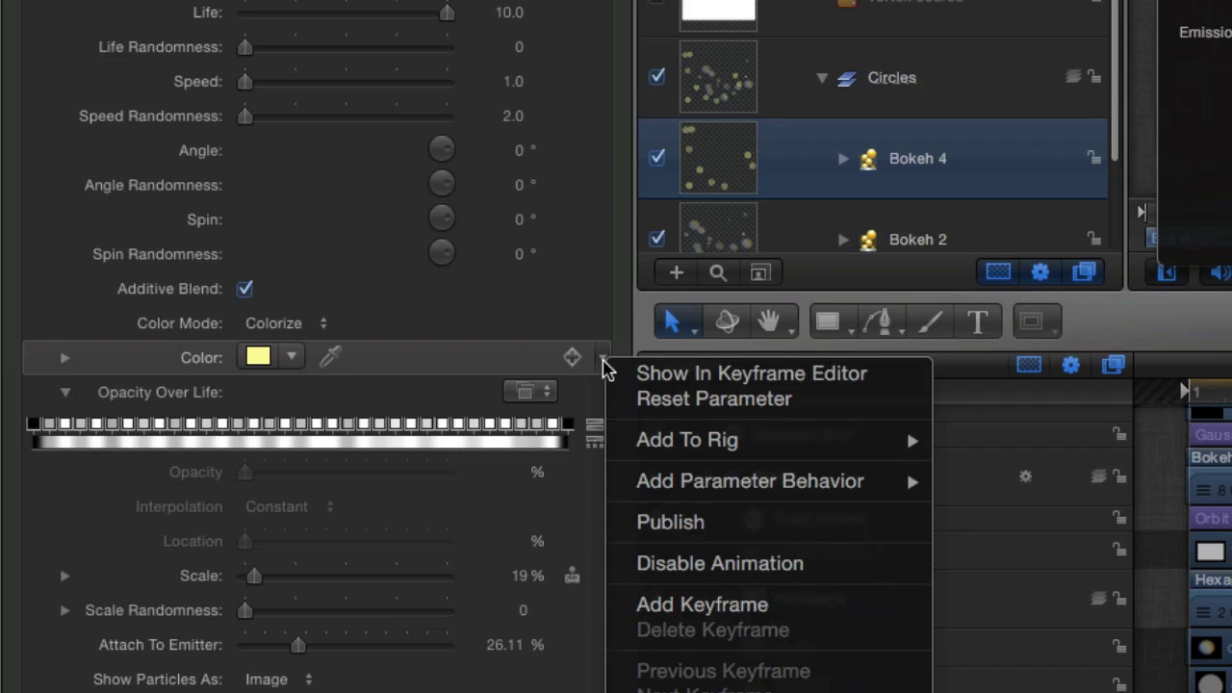
Step: Publish Bokeh 4's Color parameter from its right-click menu
{"action": "left_click", "coordinate": [197, 368]}
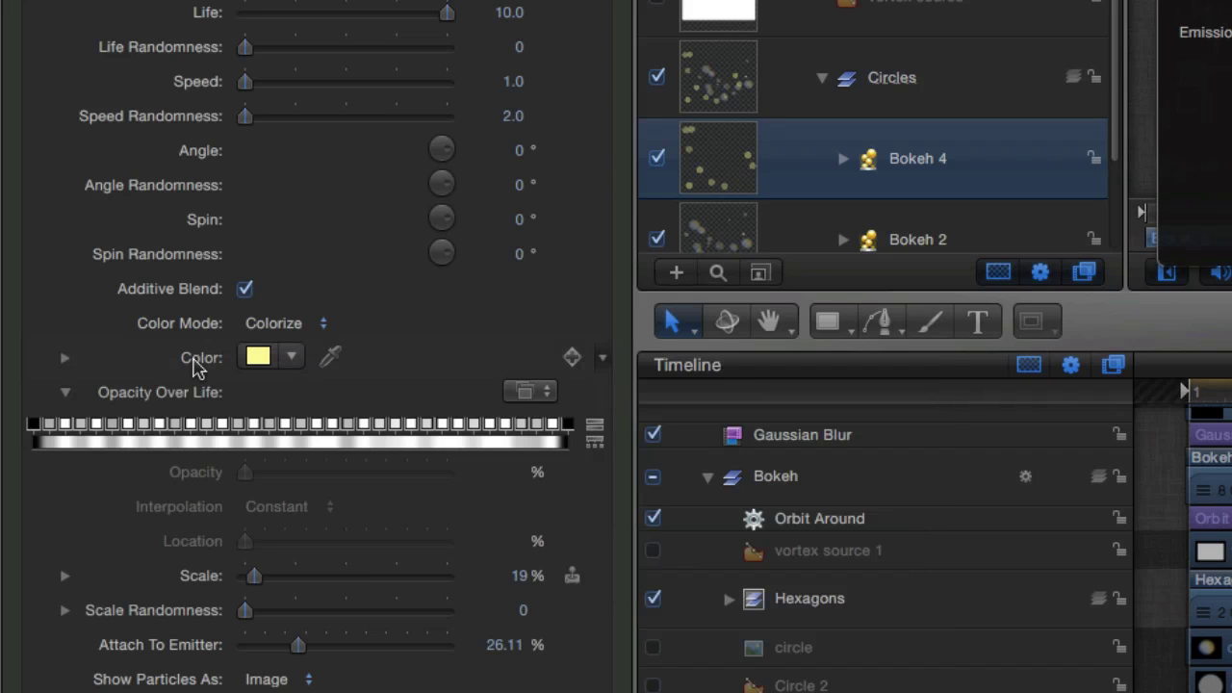
{"action": "right_click", "coordinate": [197, 368]}
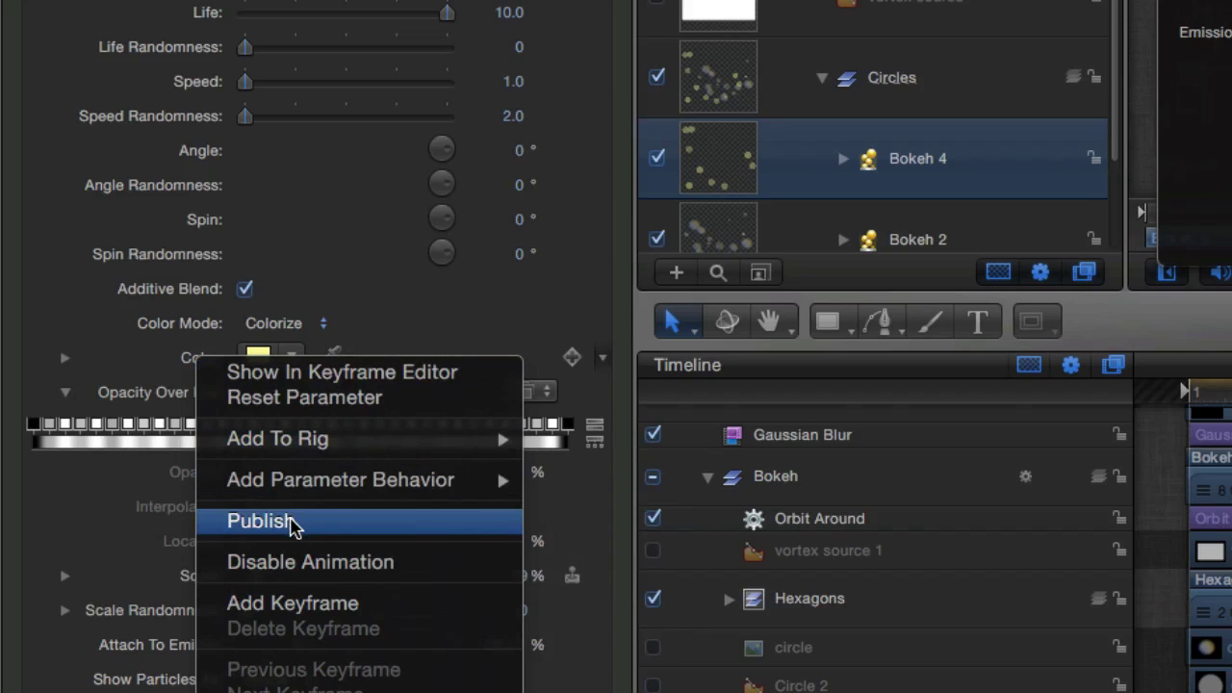
{"action": "left_click", "coordinate": [293, 528]}
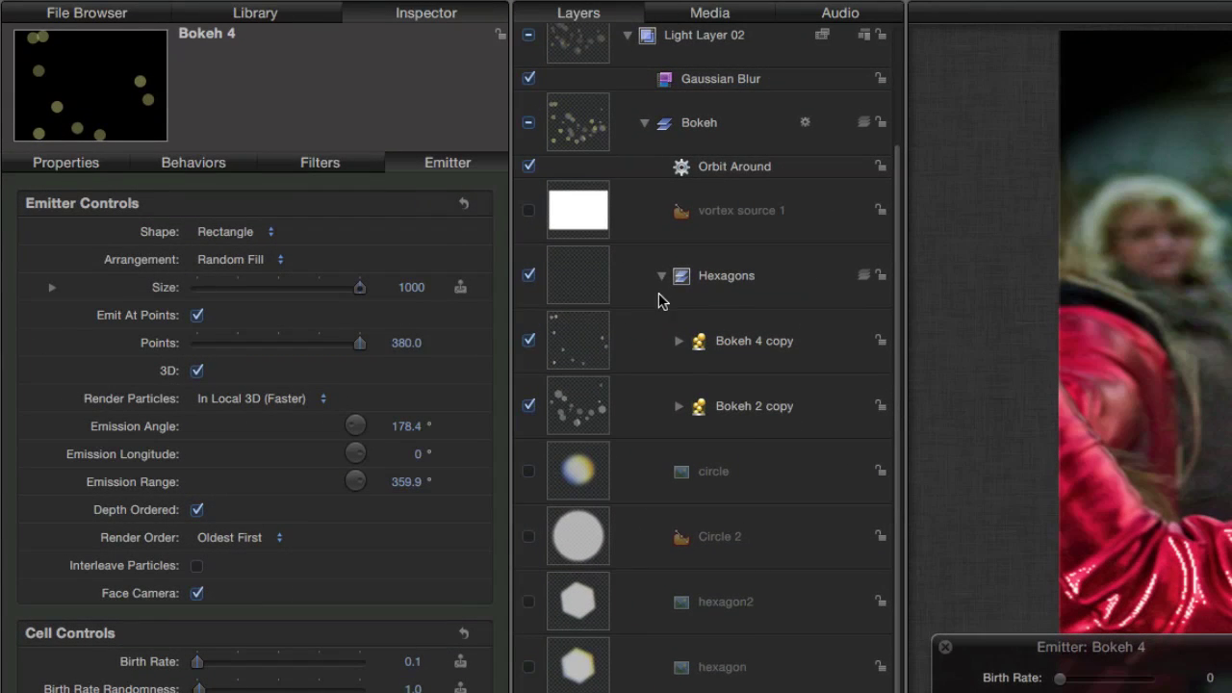
Step: Select the Project layer and unpublish the Type parameter from Published Parameters
{"action": "scroll", "coordinate": [660, 300], "scroll_direction": "up", "scroll_amount": 3}
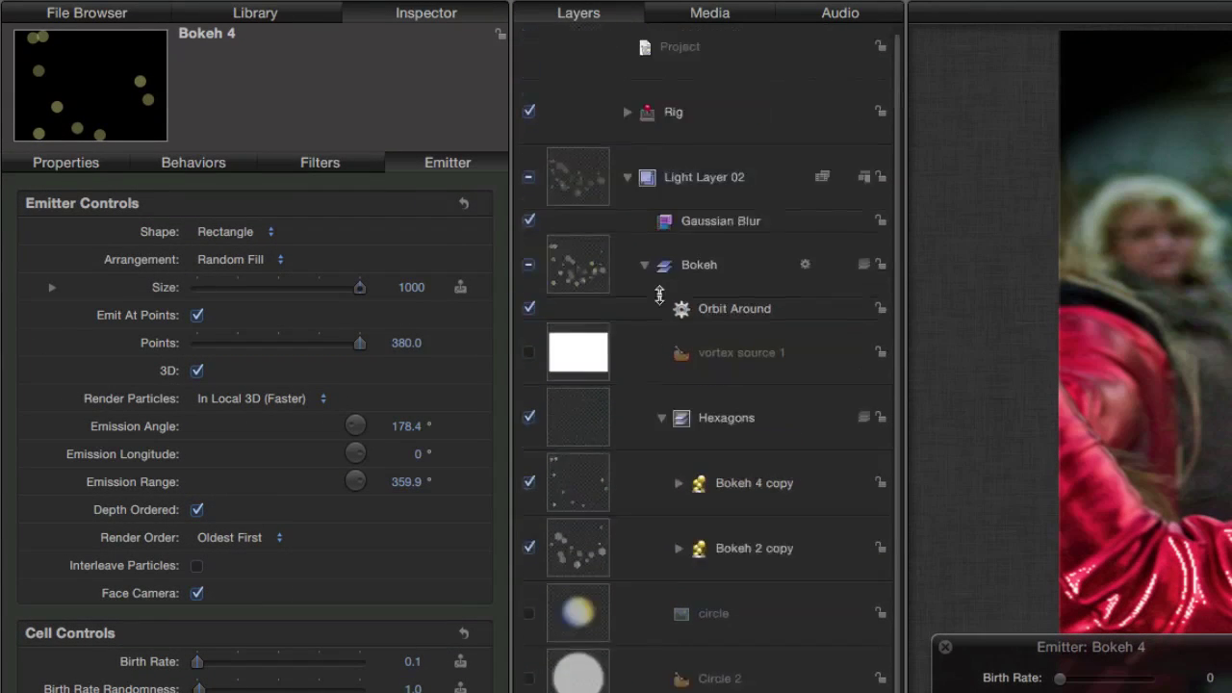
{"action": "left_click", "coordinate": [745, 58]}
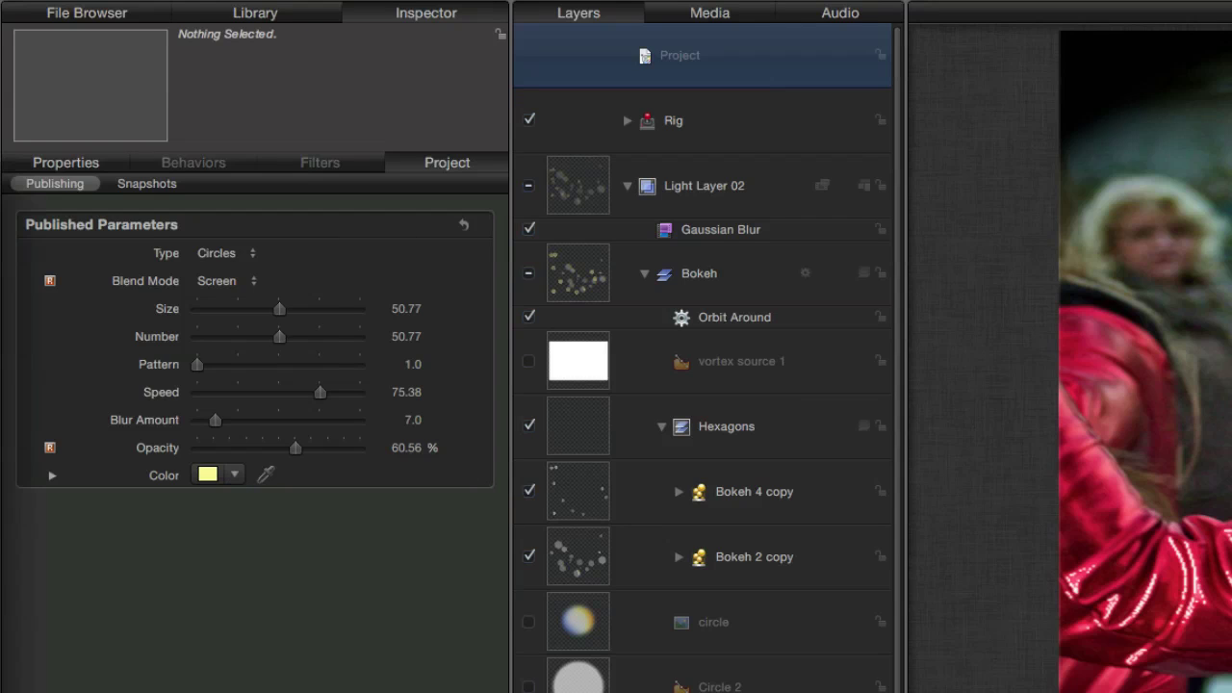
{"action": "right_click", "coordinate": [161, 259]}
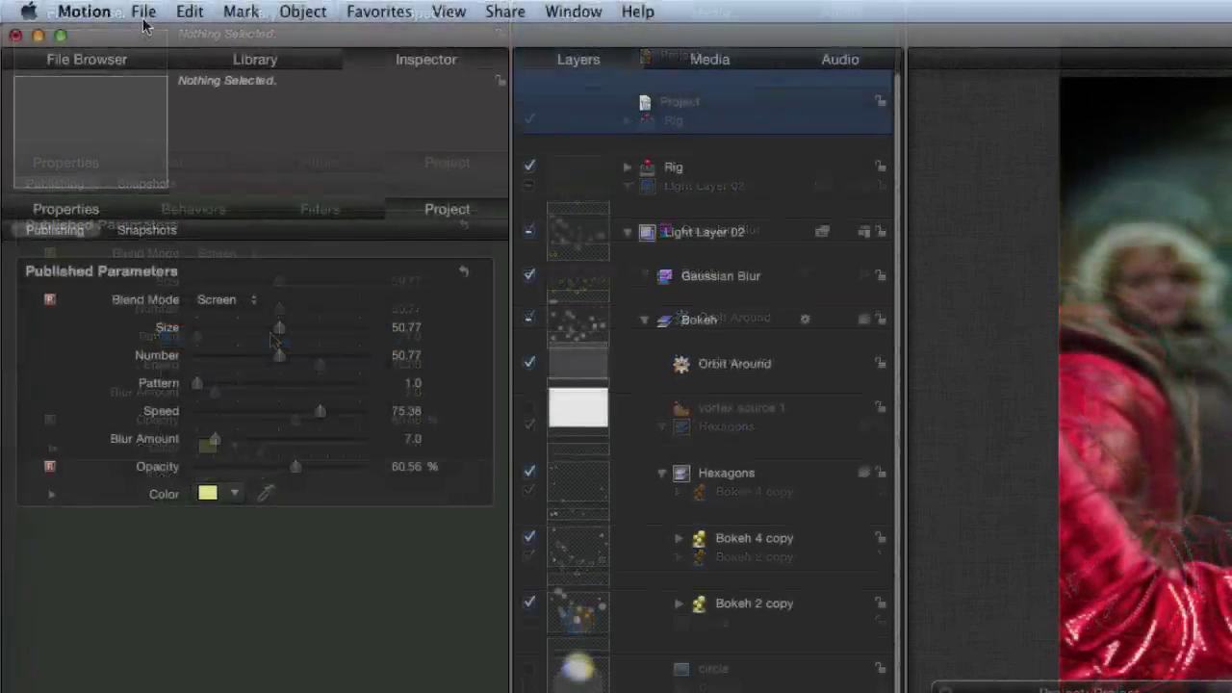
Step: Save the effect with File > Save, choosing Don't Copy for the external media
{"action": "left_click", "coordinate": [144, 12]}
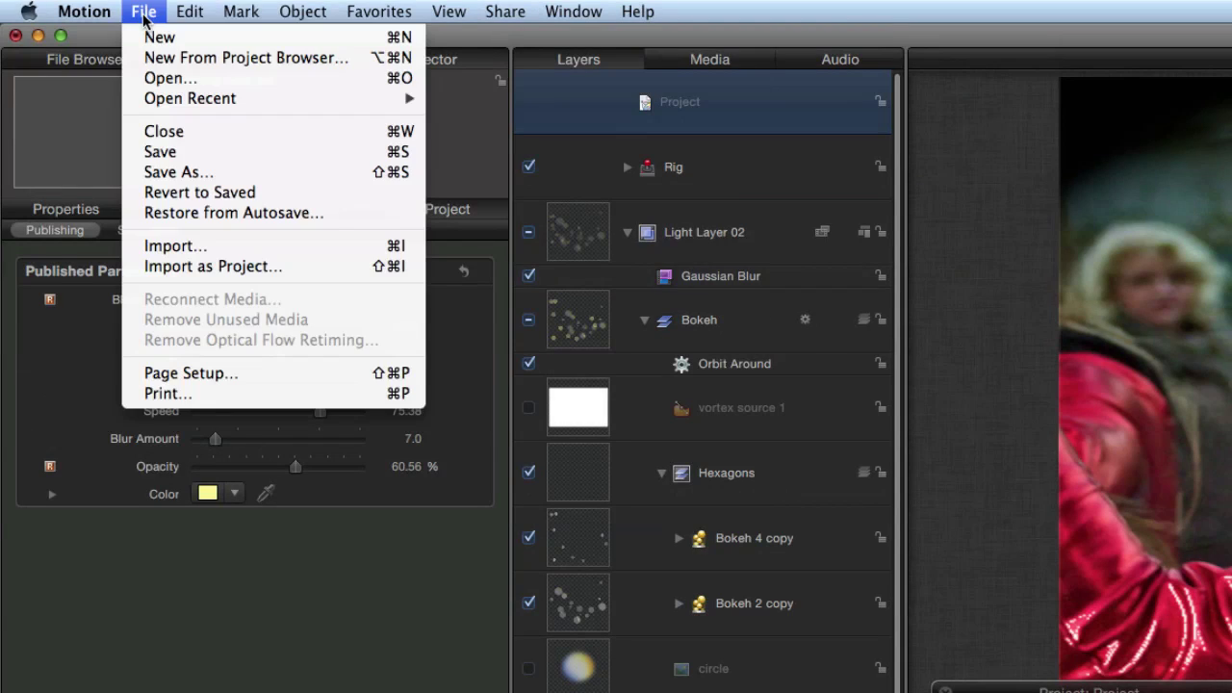
{"action": "left_click", "coordinate": [191, 154]}
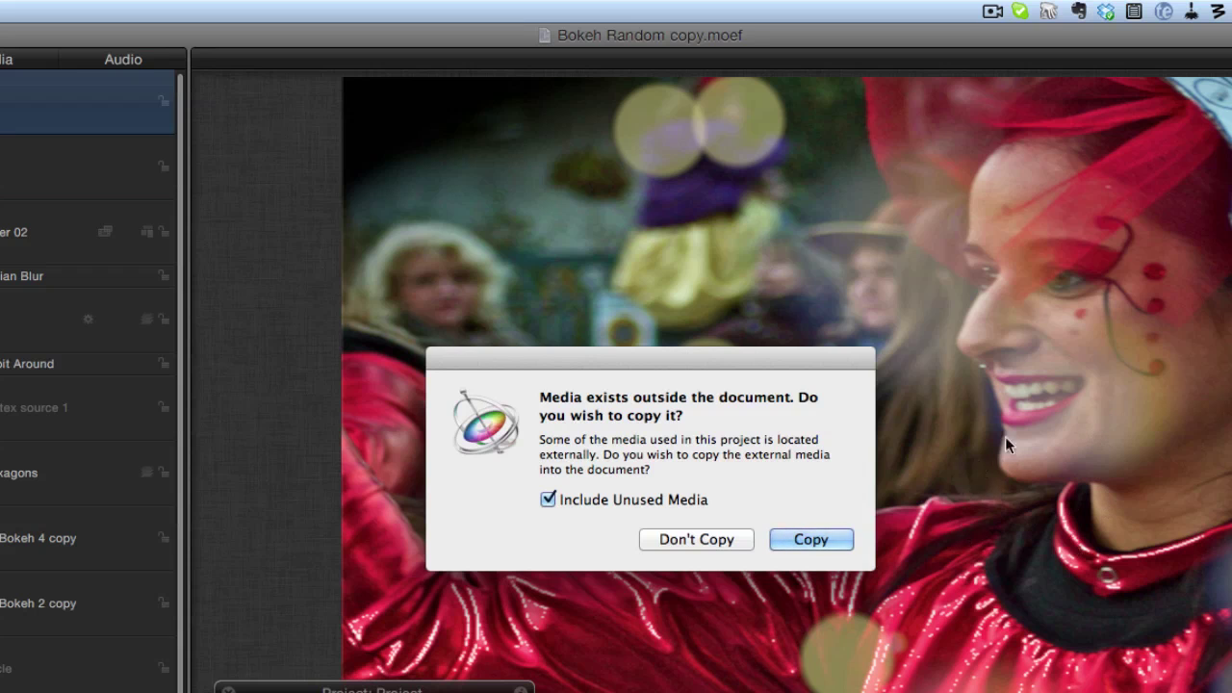
{"action": "left_click", "coordinate": [667, 542]}
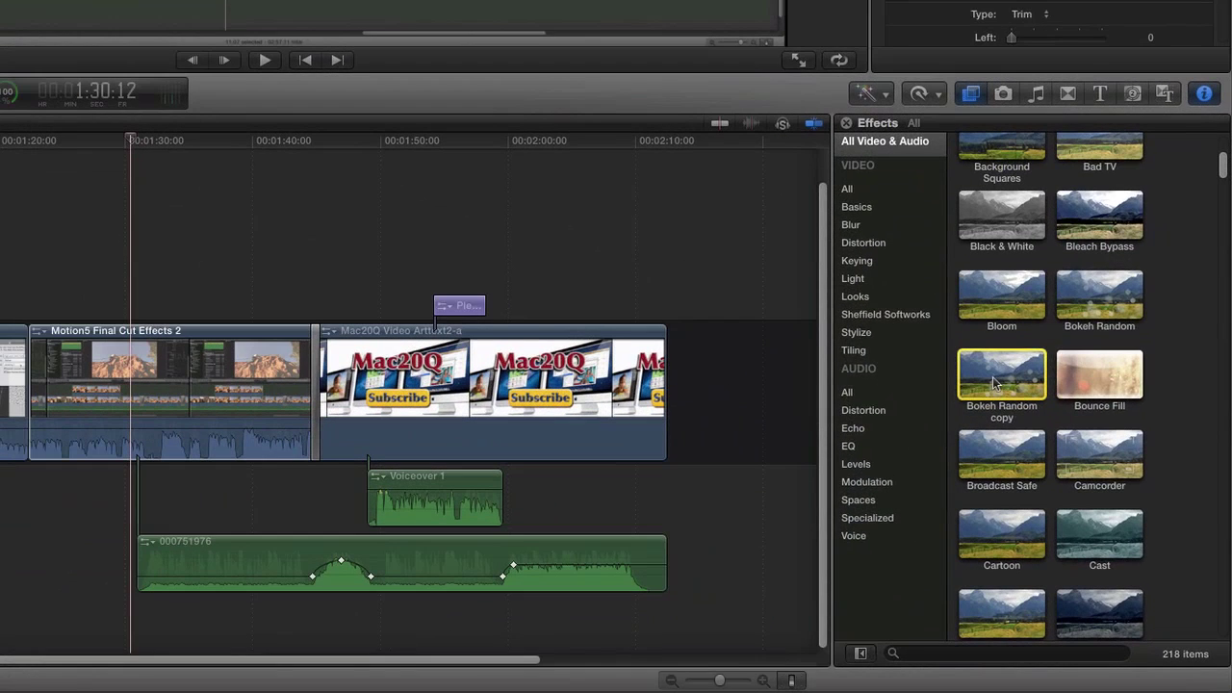
Step: Apply Bokeh Random copy to the Motion5 clip, uncheck Bokeh Random, and keep the Hexagons shape
{"action": "left_click_drag", "start_coordinate": [992, 377], "coordinate": [180, 310]}
{"action": "left_click_drag", "start_coordinate": [180, 310], "coordinate": [183, 317]}
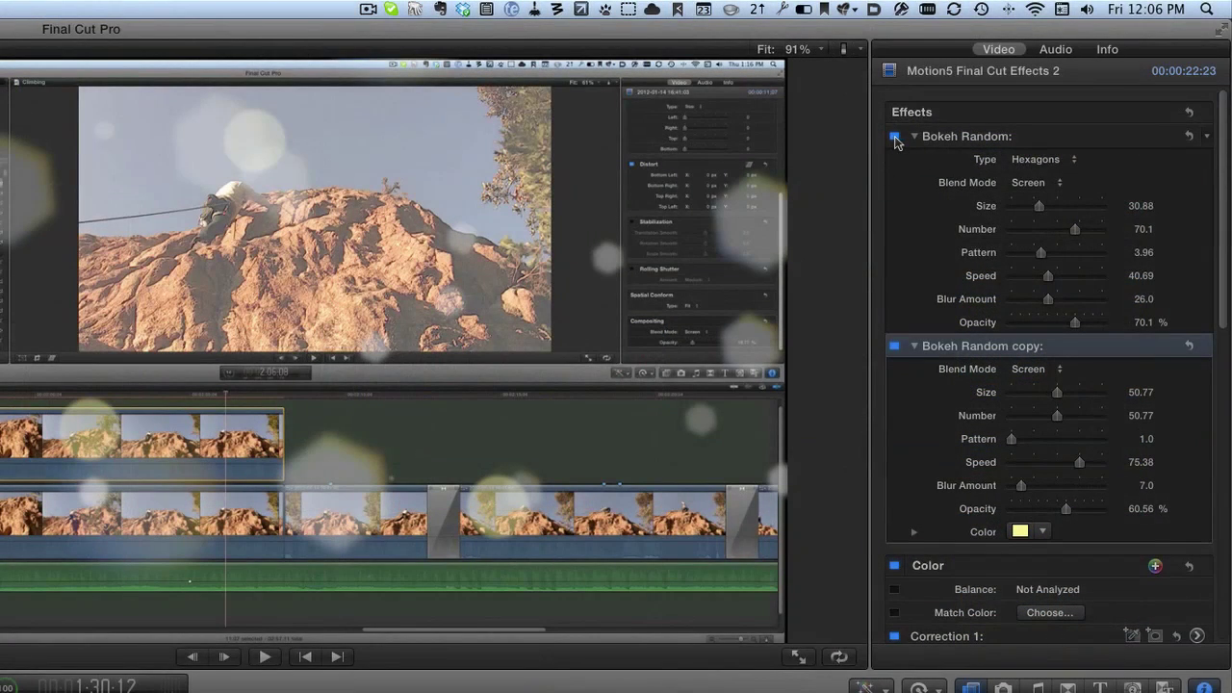
{"action": "left_click", "coordinate": [893, 137]}
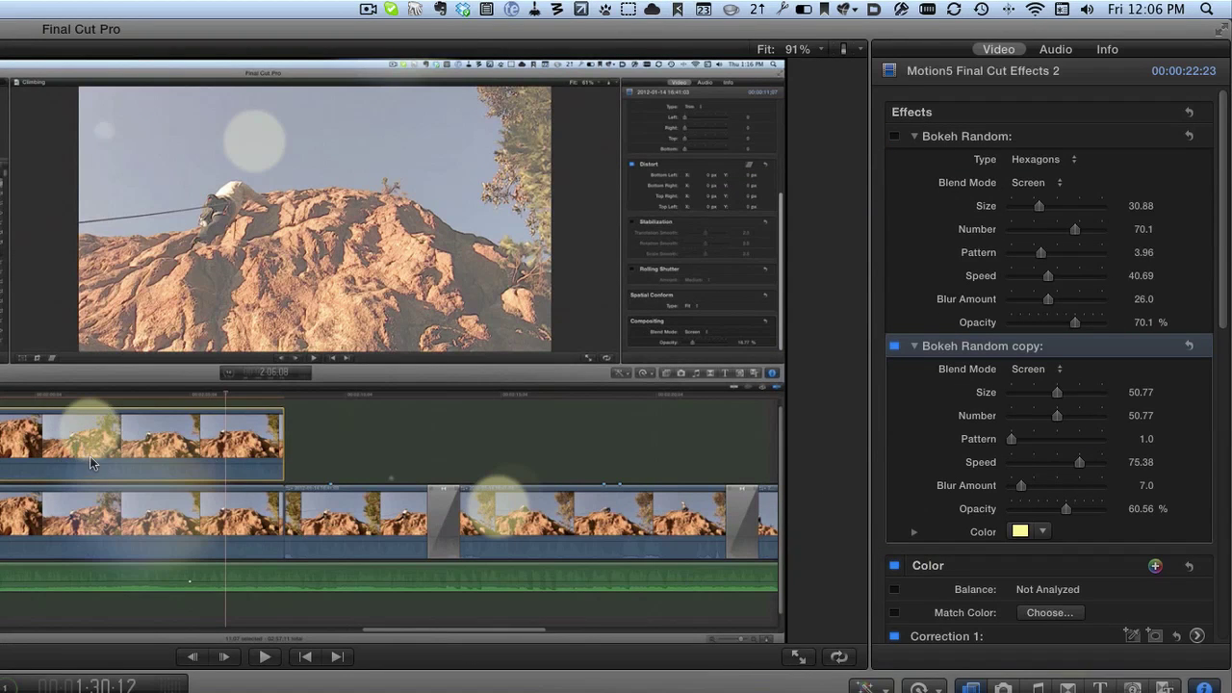
{"action": "left_click", "coordinate": [1028, 166]}
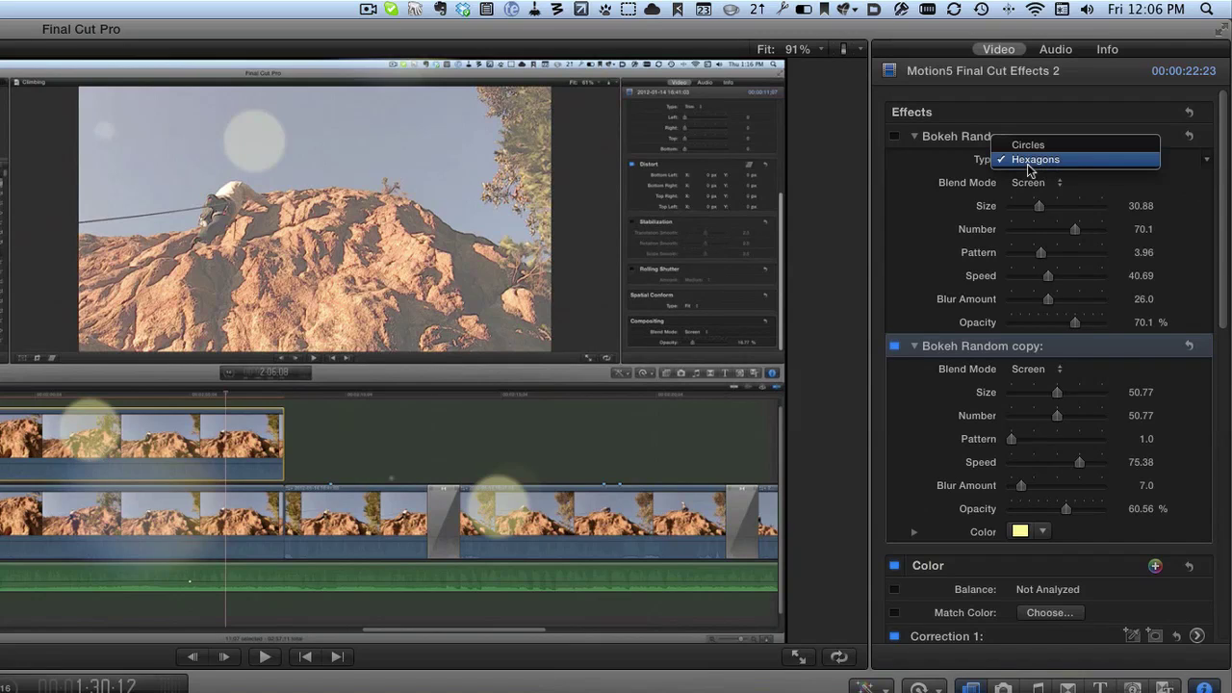
{"action": "left_click", "coordinate": [943, 169]}
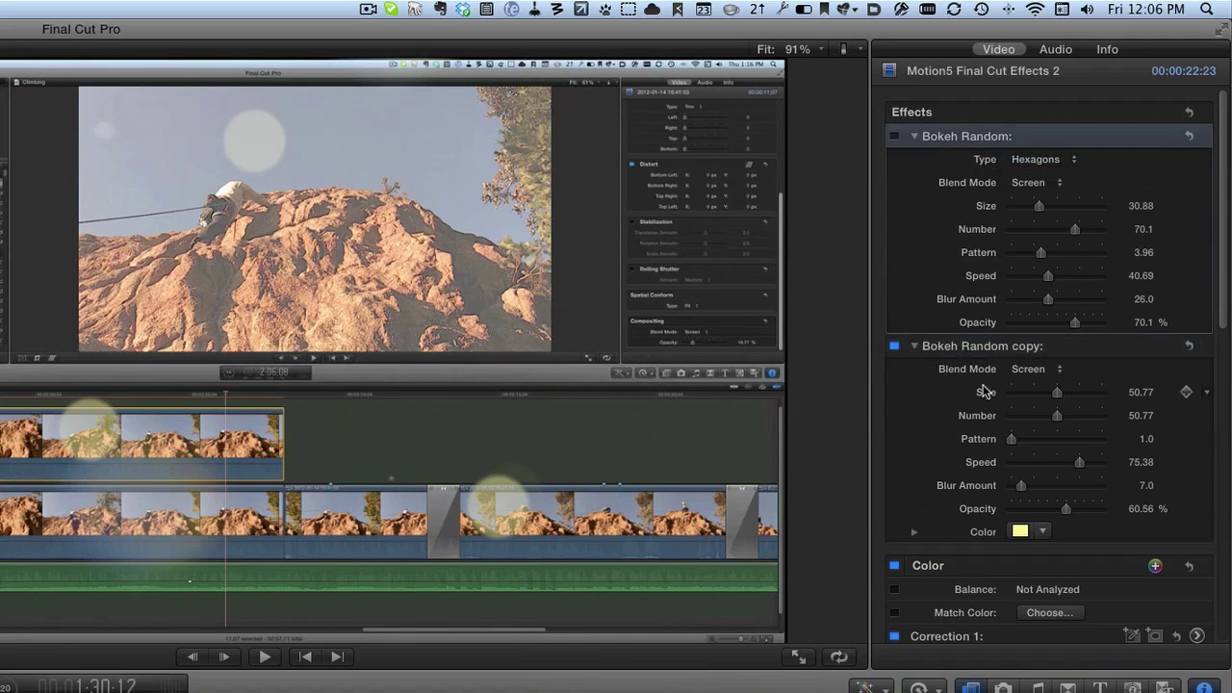
Step: Change Bokeh Random copy's Color to light blue in the Video inspector
{"action": "left_click", "coordinate": [1046, 536]}
{"action": "left_click_drag", "start_coordinate": [1052, 568], "coordinate": [1059, 646]}
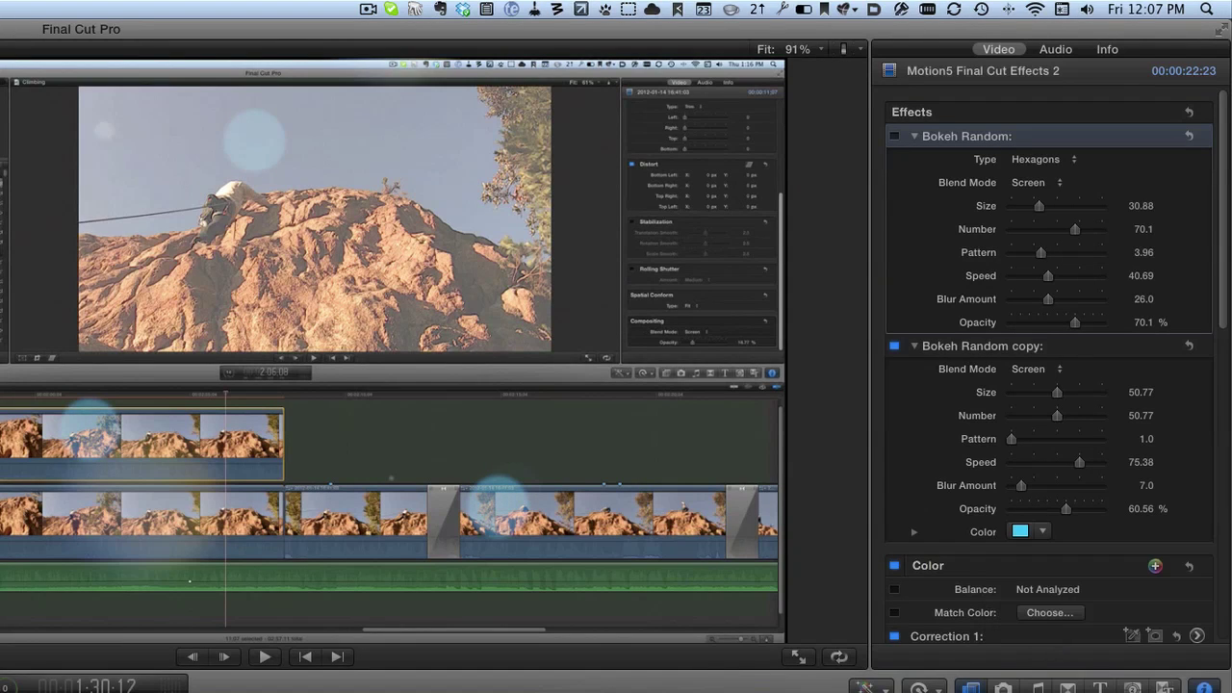